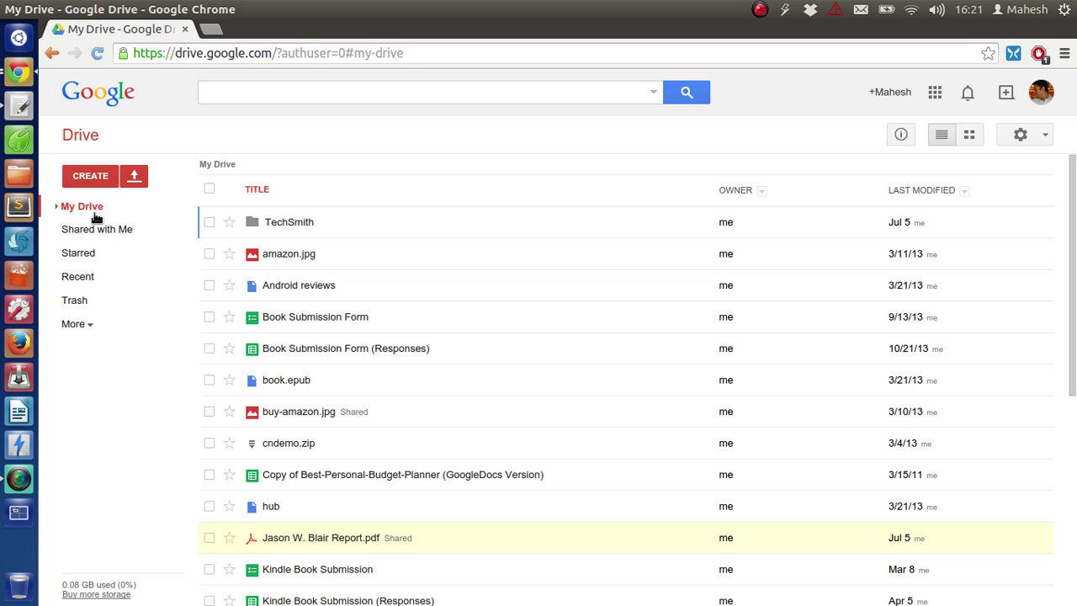
Create a new blank Google Sheets spreadsheet from Drive's CREATE menu
click(87, 179)
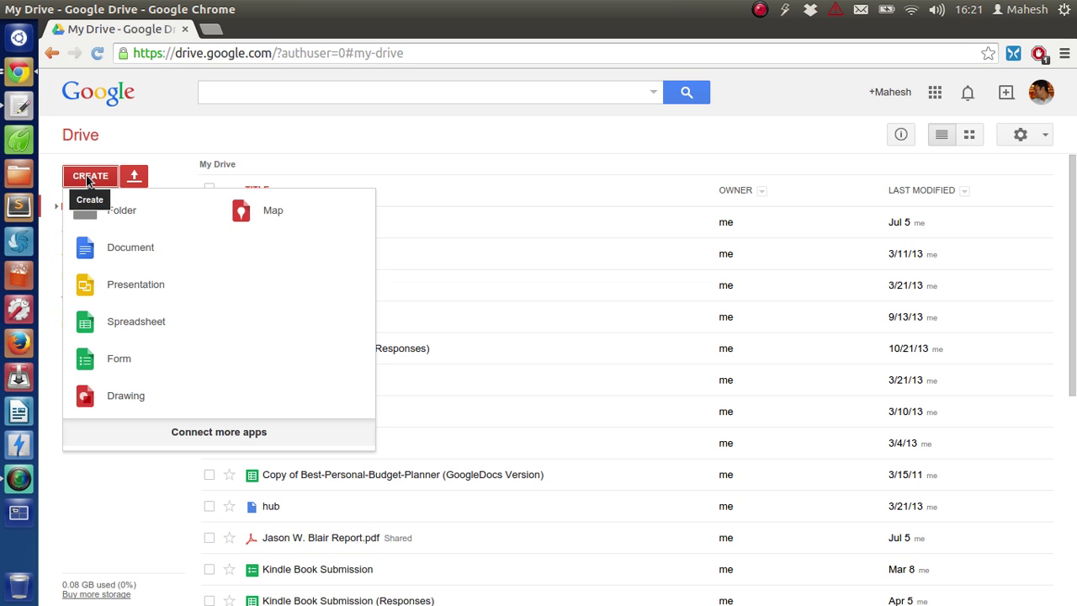
click(106, 323)
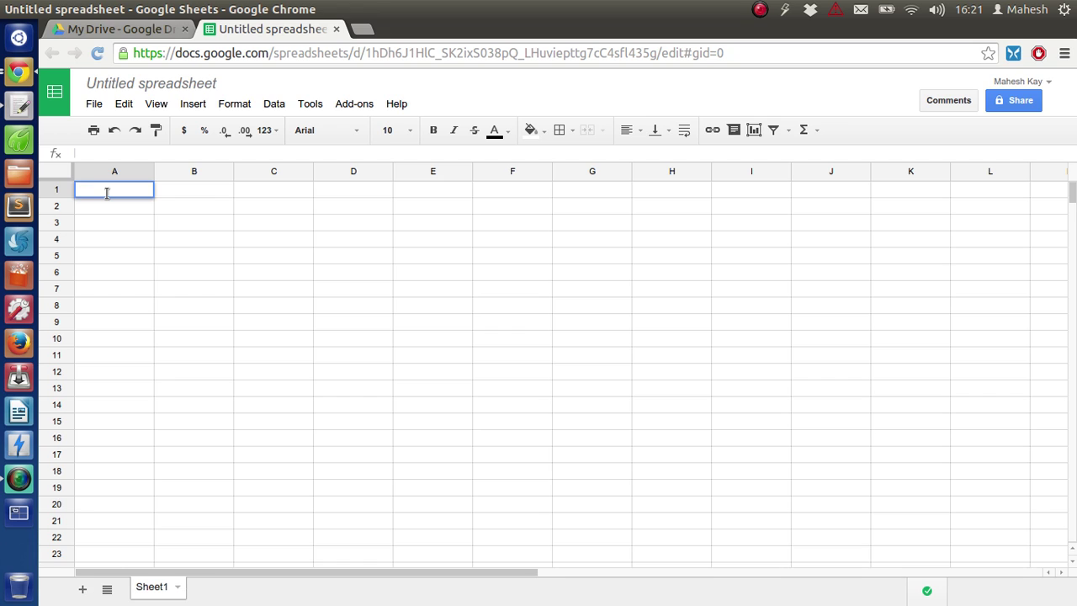
Enter 'Hello there' in A1 and 'brian' in A2
text(Heel)
text(o)
key(BackSpace)
key(BackSpace)
key(BackSpace)
text(llo t)
text(here)
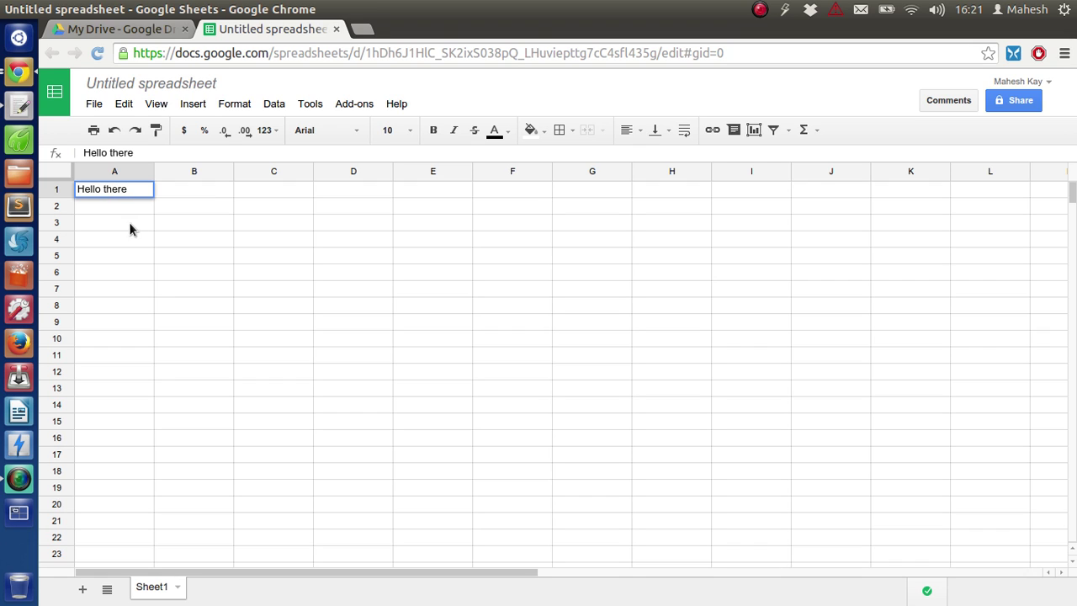
key(Return)
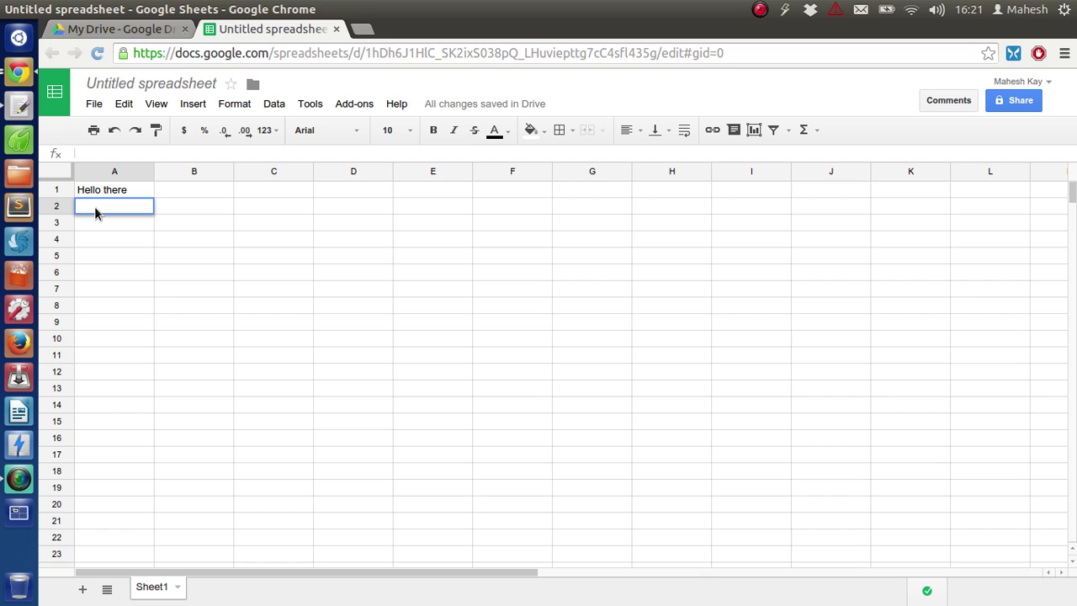
text(bri)
text(an)
click(159, 218)
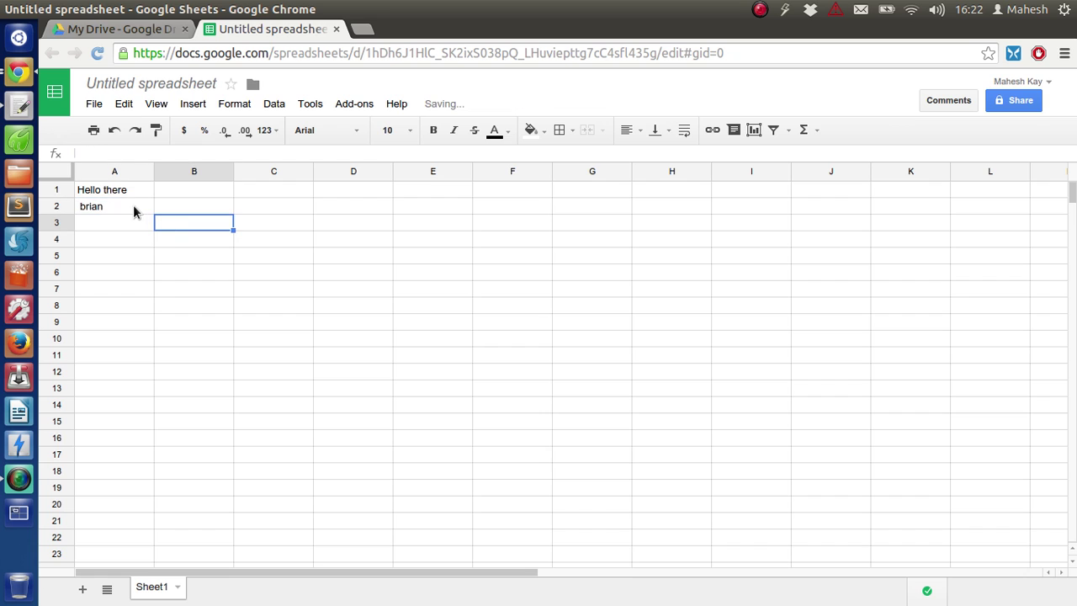
Enter =CONCATENATE(A1,A2) in B1 so it shows 'Hello there brian'
click(220, 190)
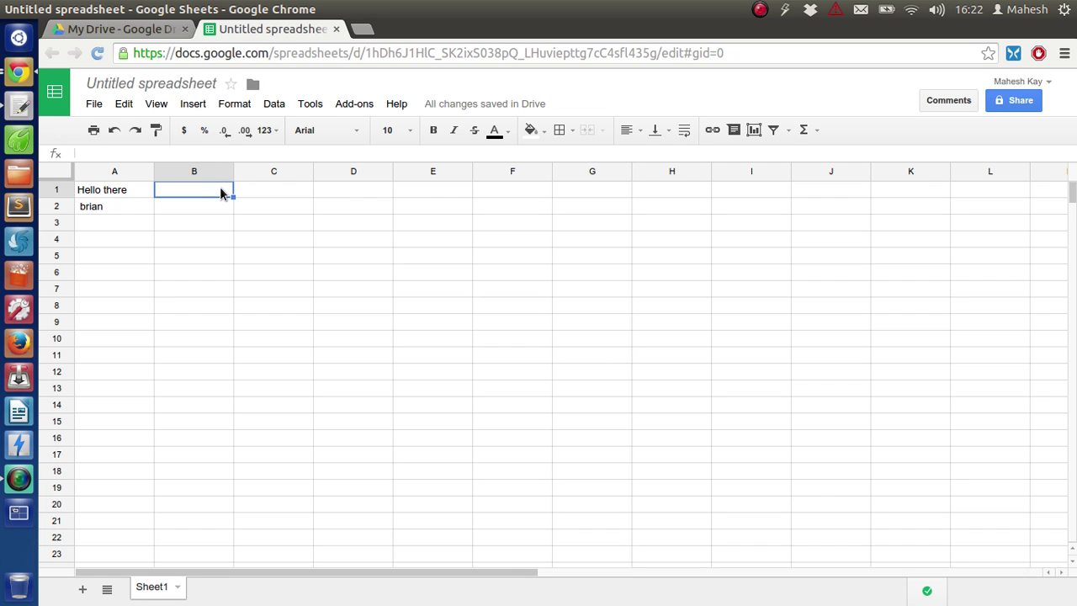
double_click(211, 190)
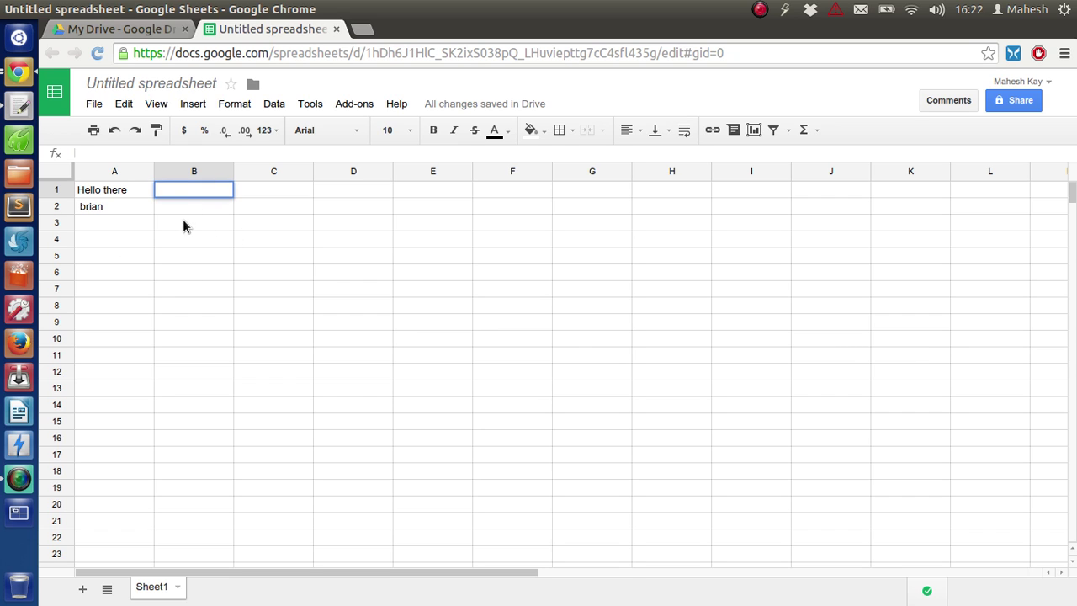
text(=)
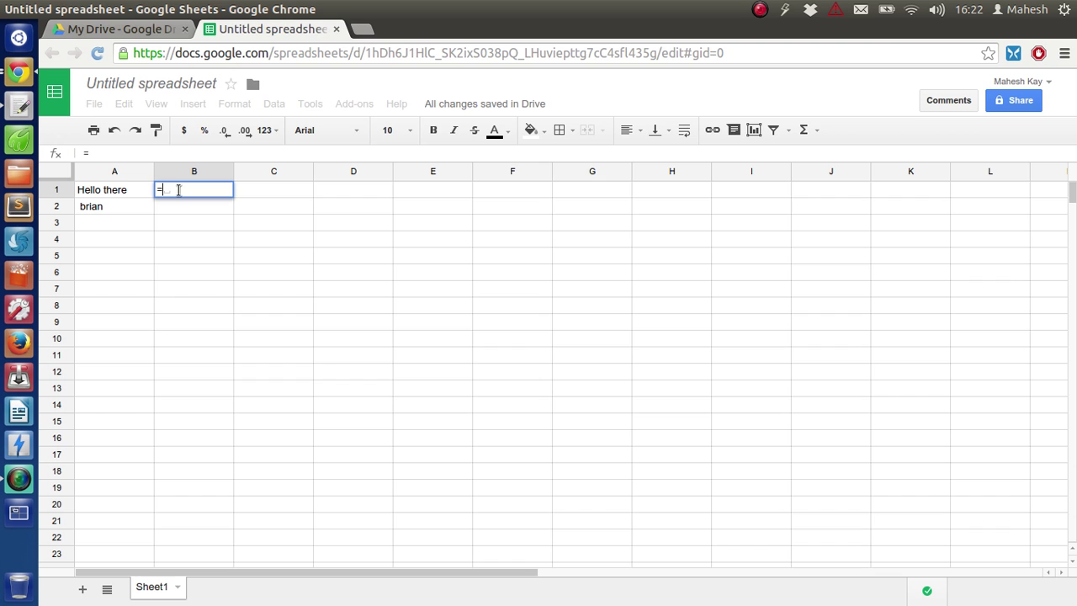
text(cib)
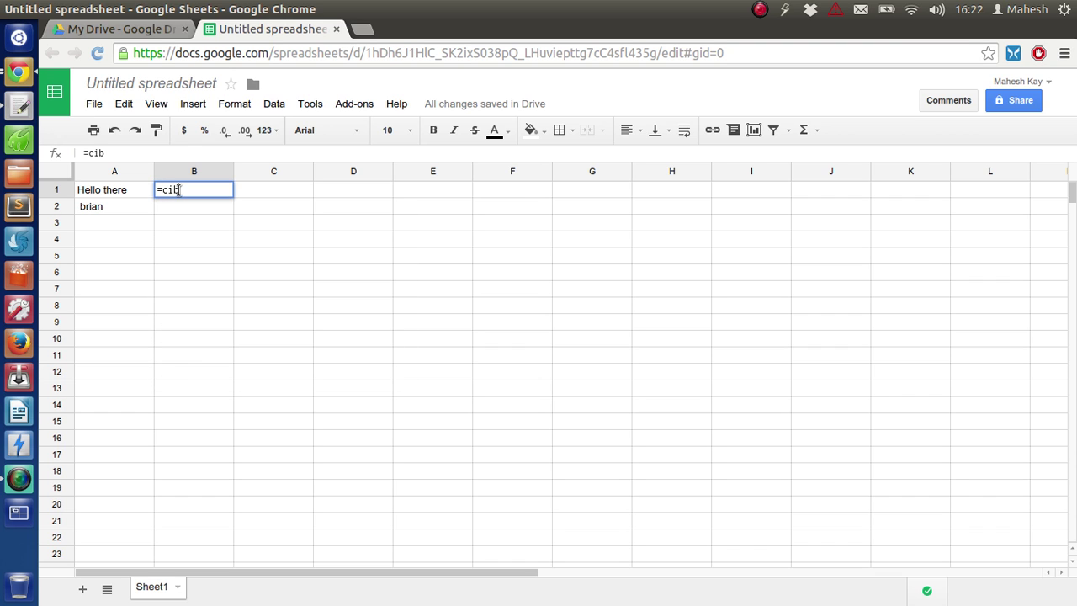
key(BackSpace)
key(BackSpace)
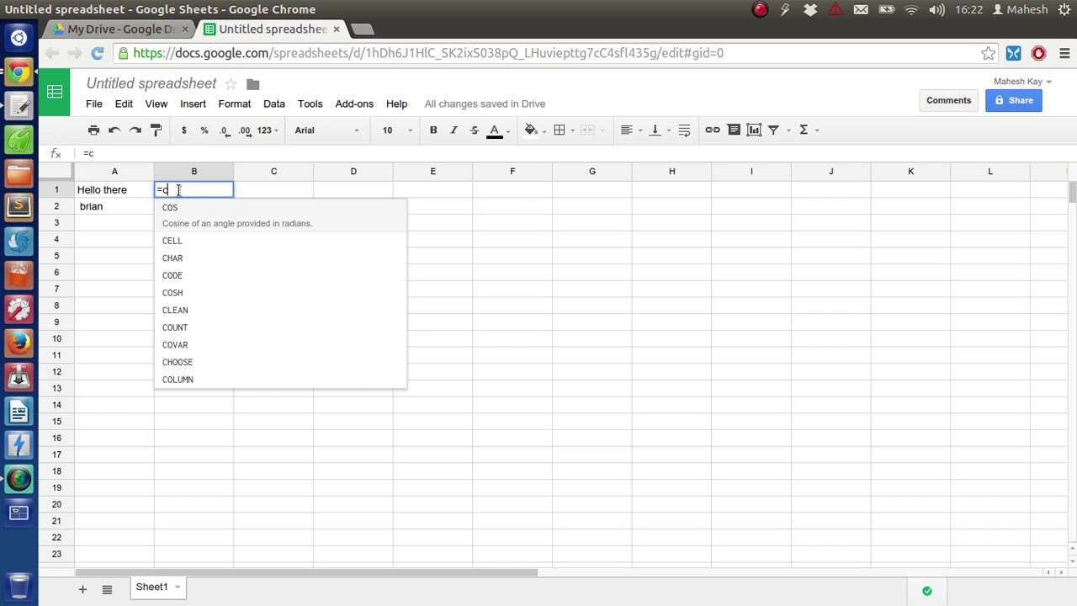
text(on)
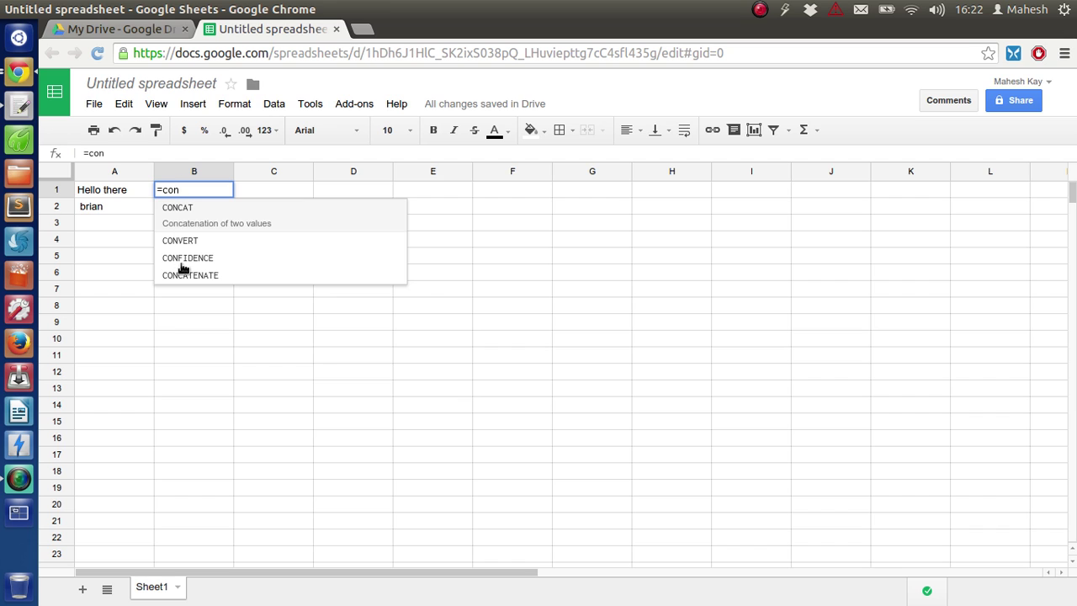
click(238, 259)
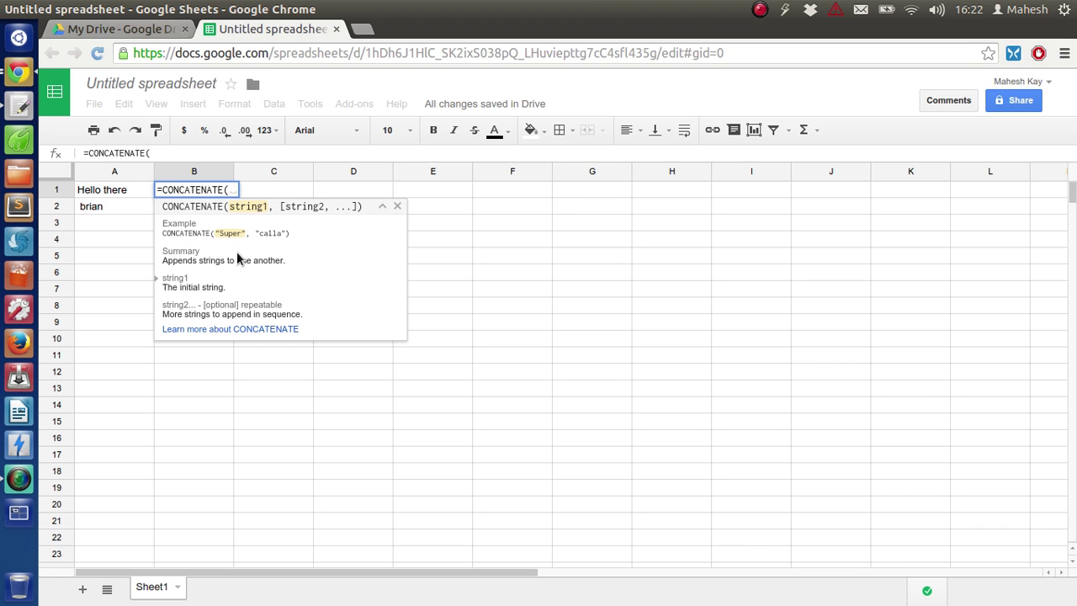
text(A)
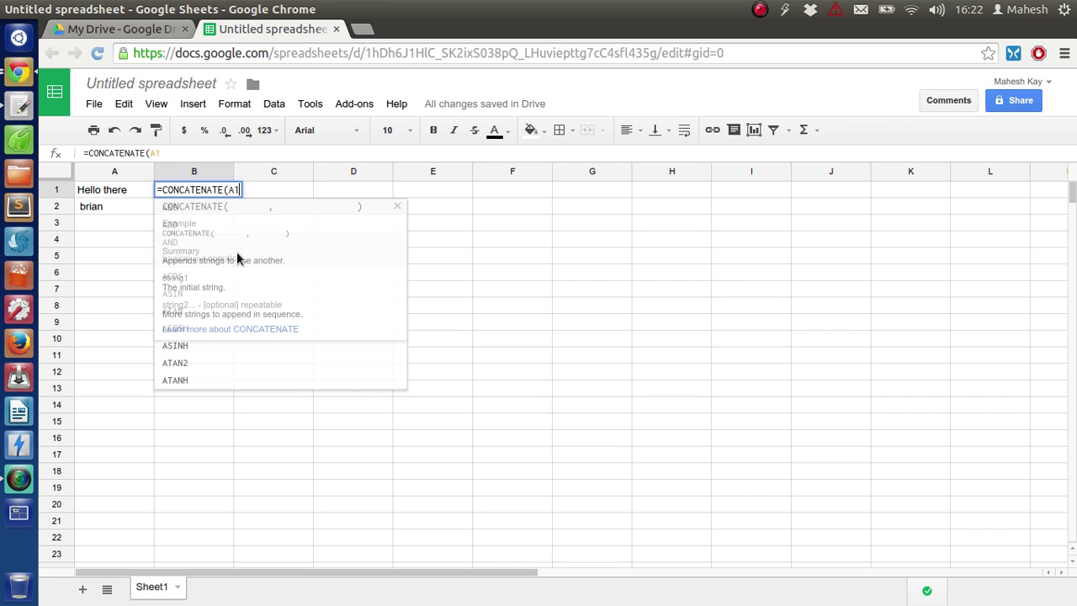
text(1)
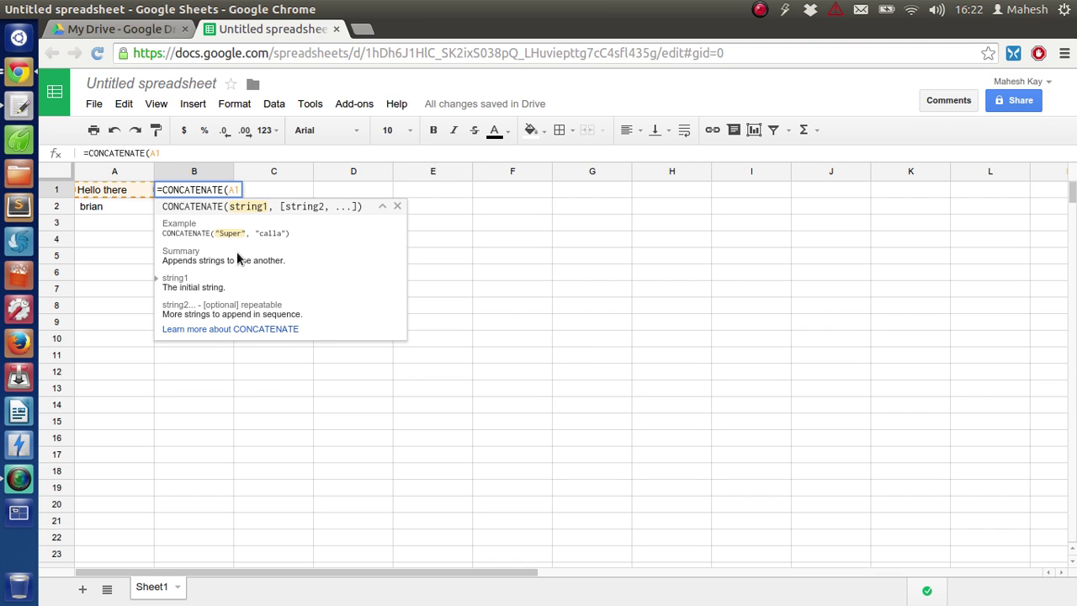
text(,A)
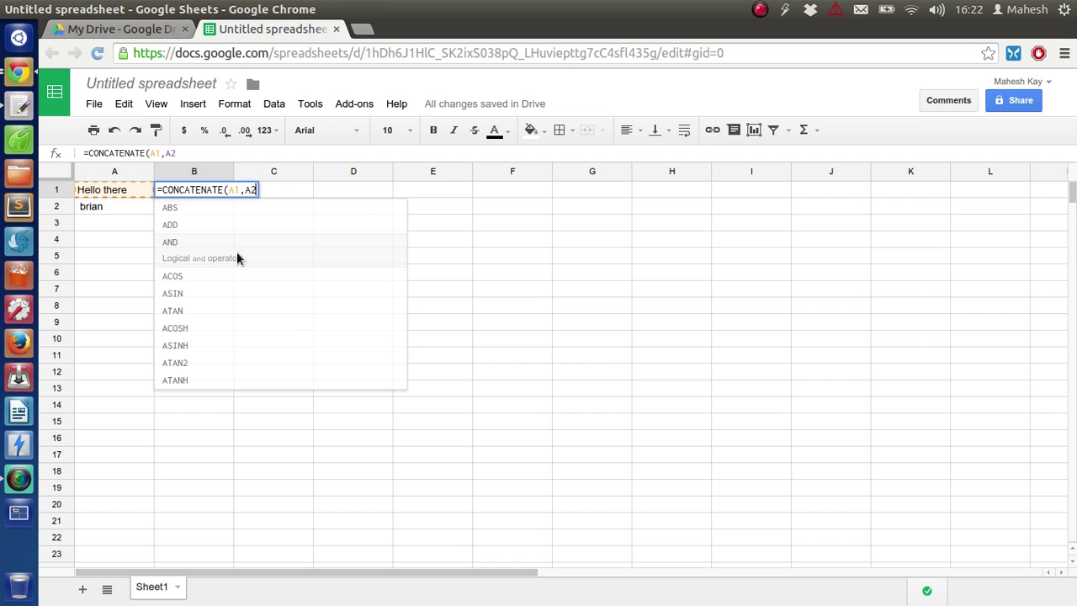
text(2)
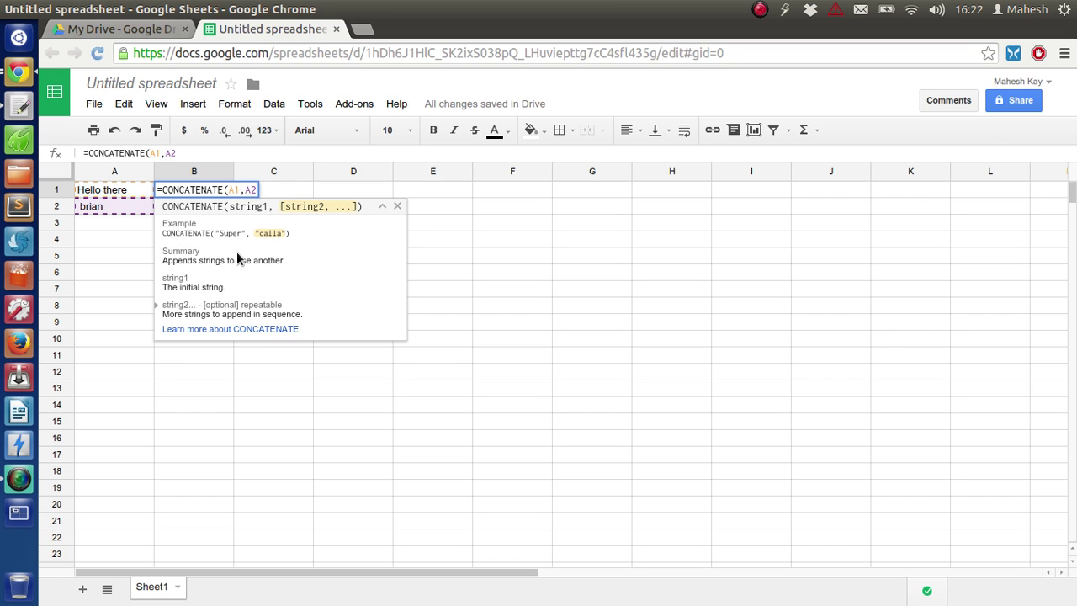
text())
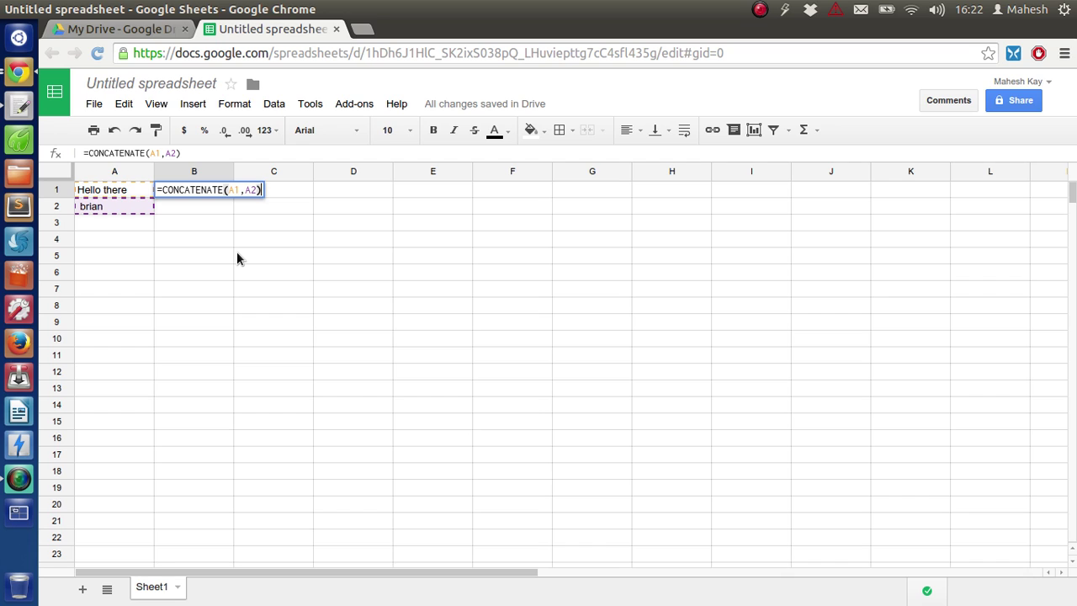
key(Return)
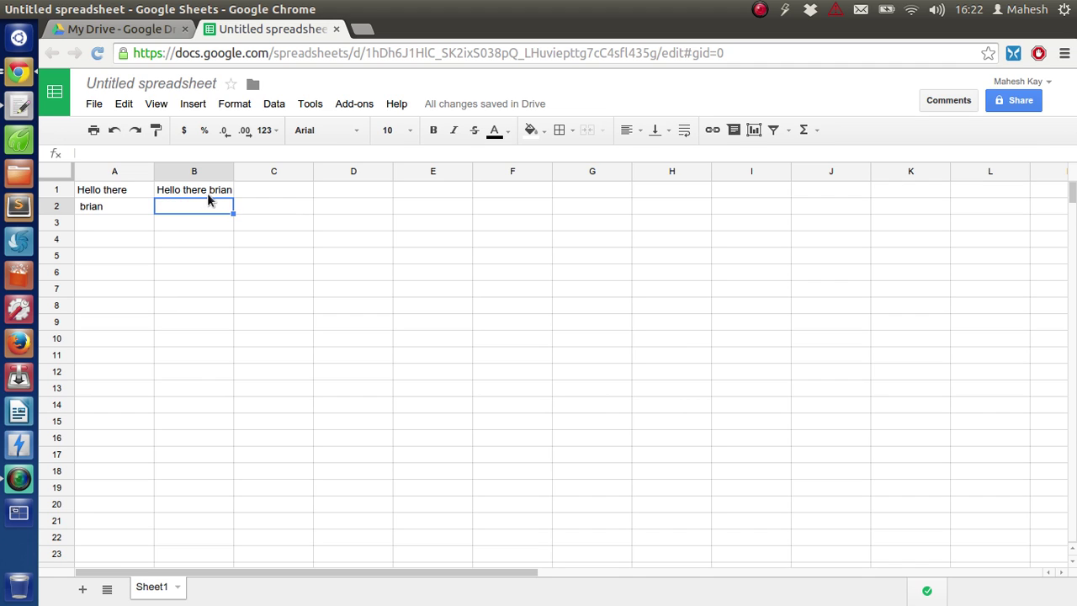
Enter the numbers 12 in A4 and 23 in A5
double_click(126, 240)
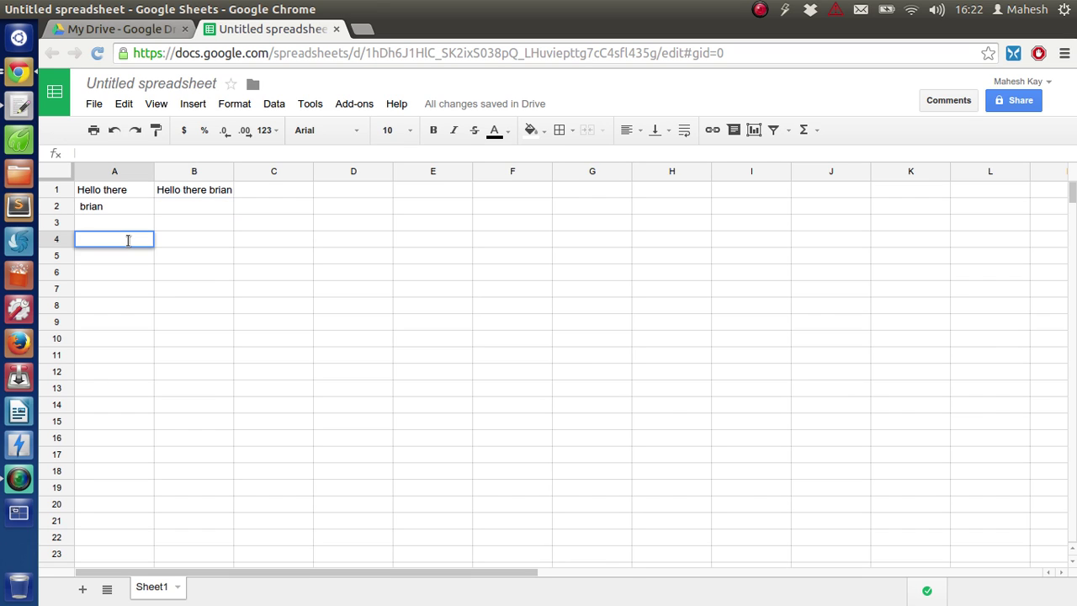
text(12)
key(Return)
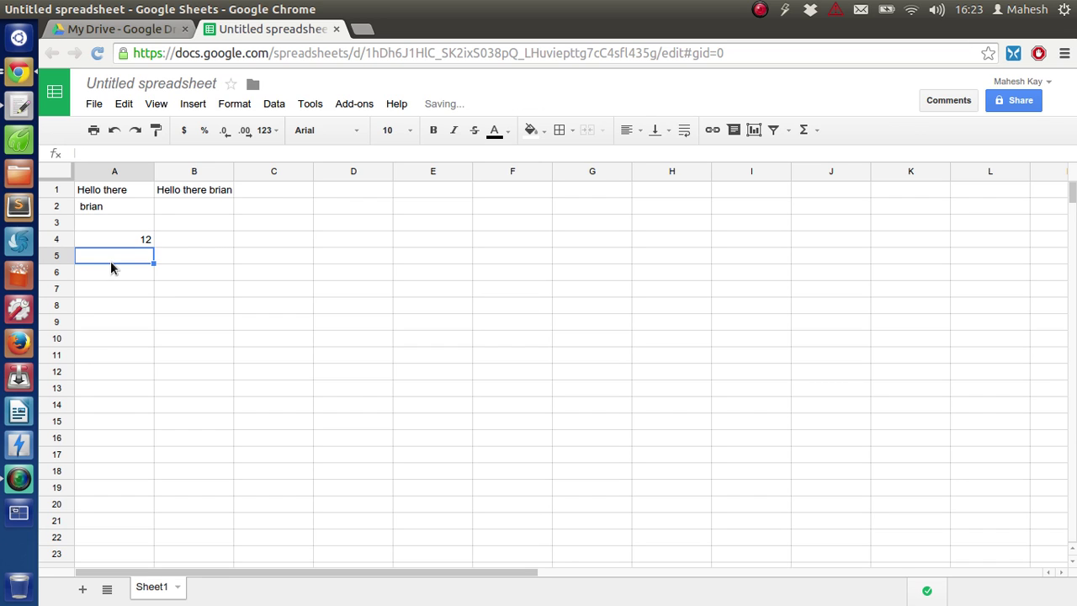
text(23)
click(197, 243)
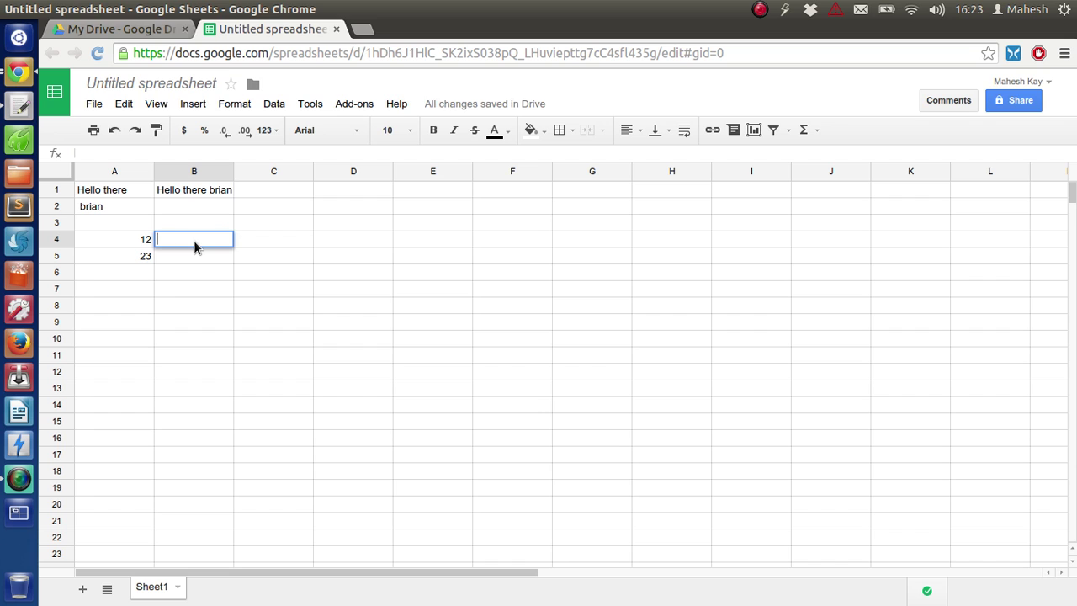
Put =CONCATENATE(A4,A5) in B4 so it shows 1223
text(=C)
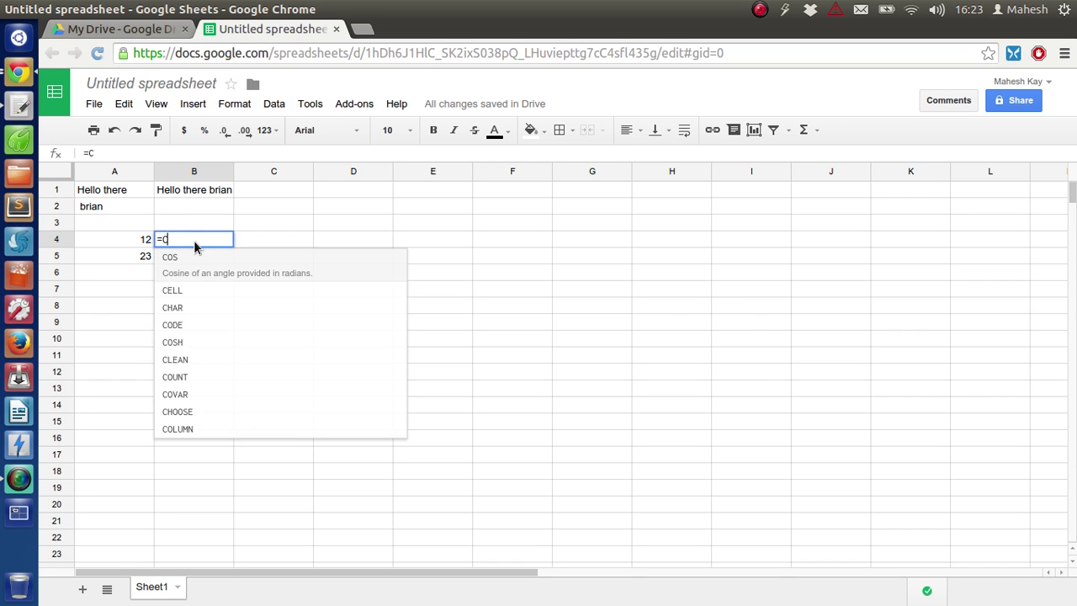
text(ON)
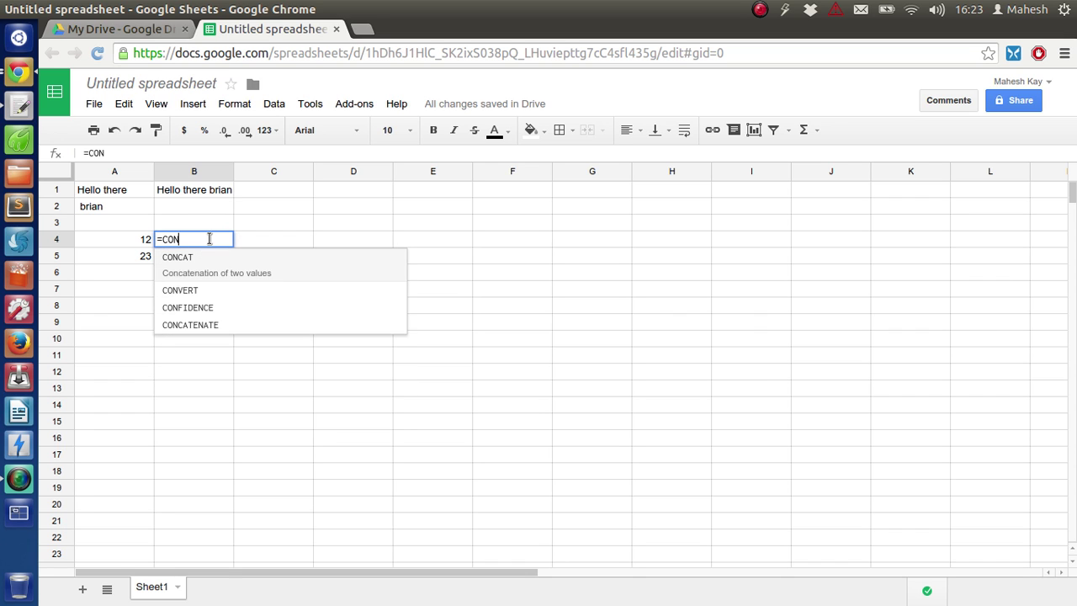
click(216, 328)
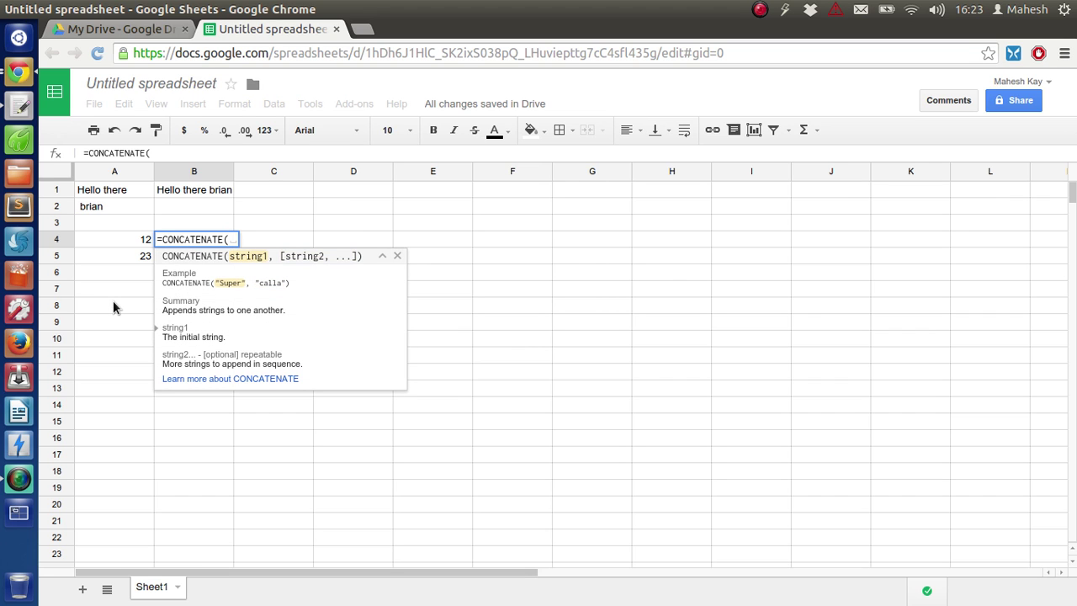
text(A)
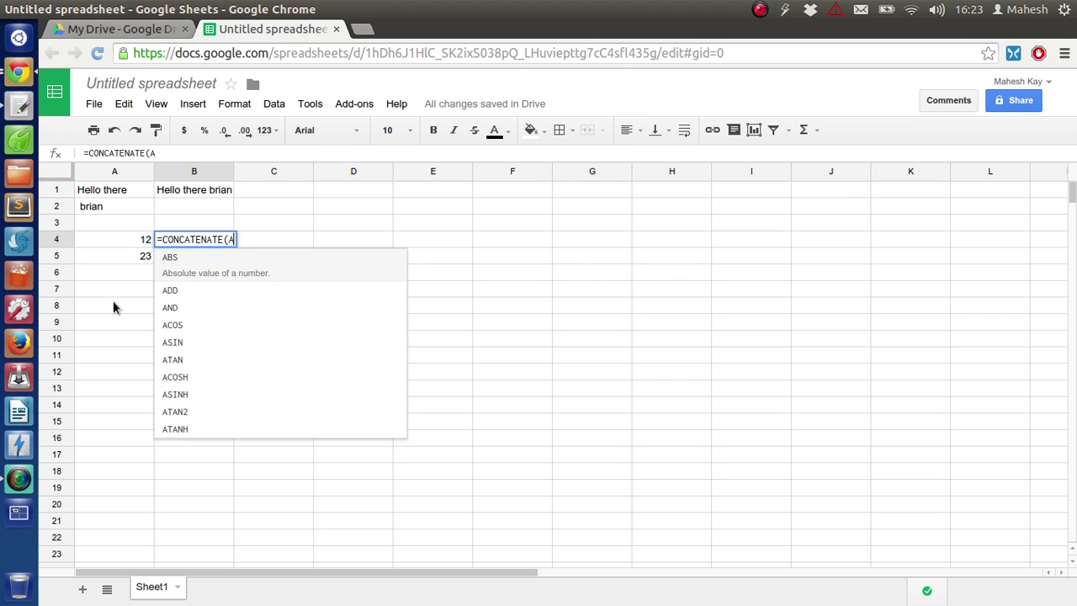
text(4,)
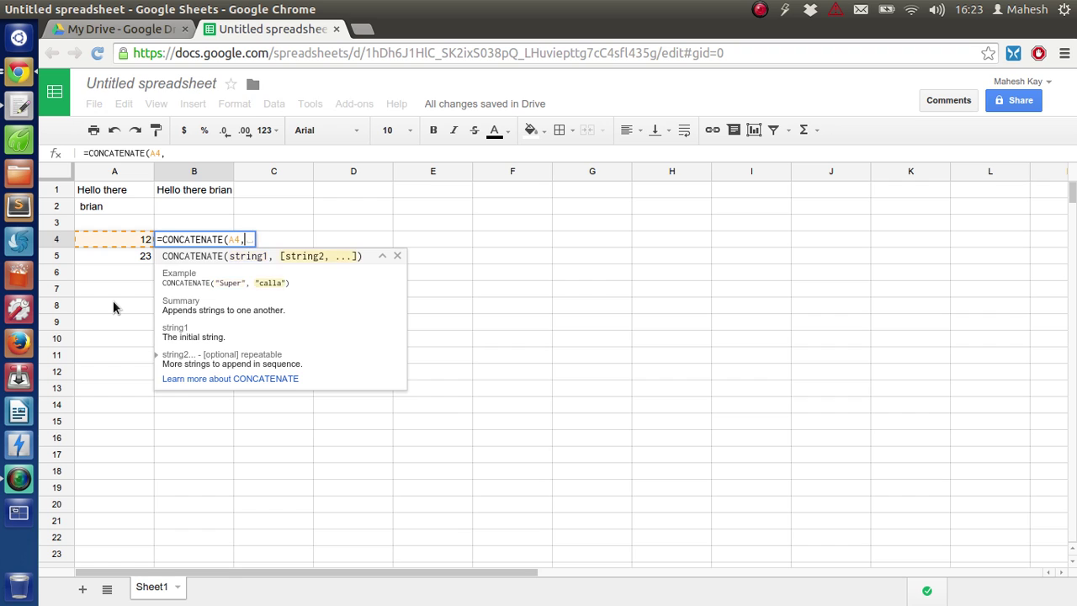
text(A5))
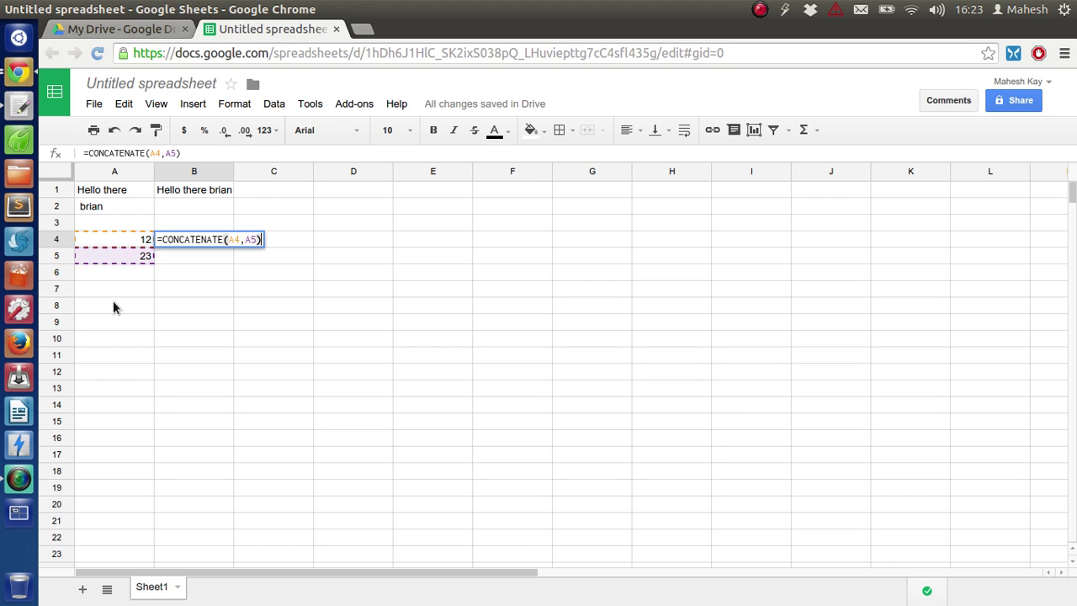
key(Return)
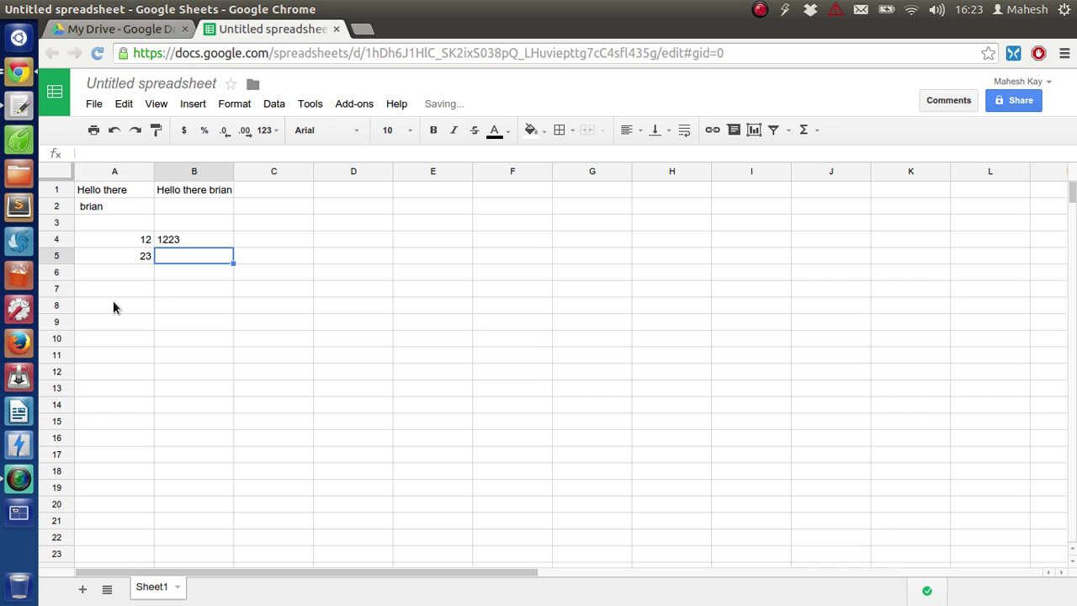
After checking cells A5 and B5, enter 45 in A6
click(144, 256)
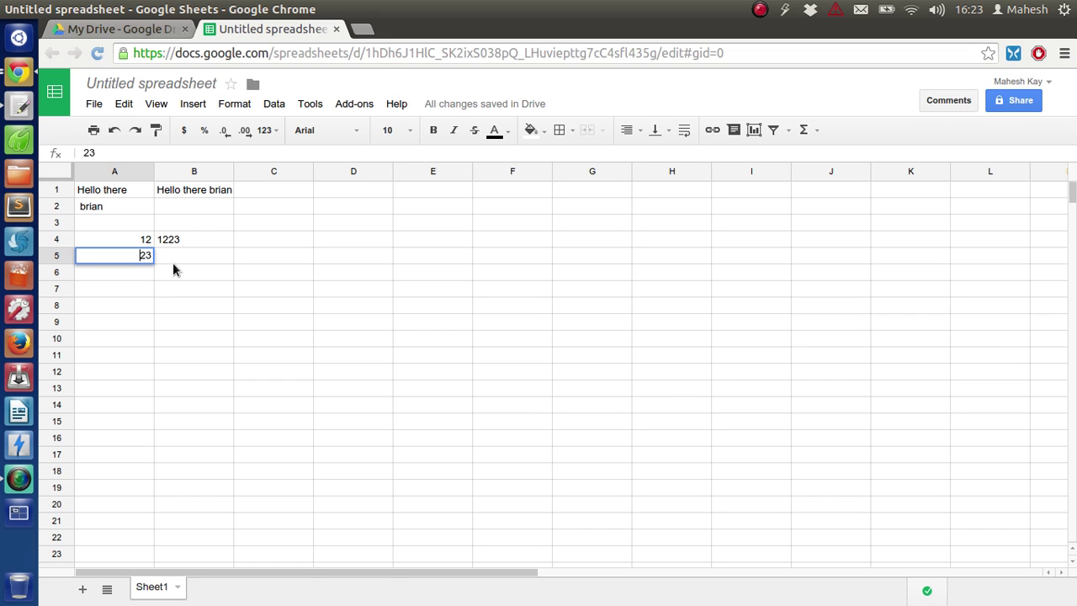
key(Return)
key(Return)
click(189, 257)
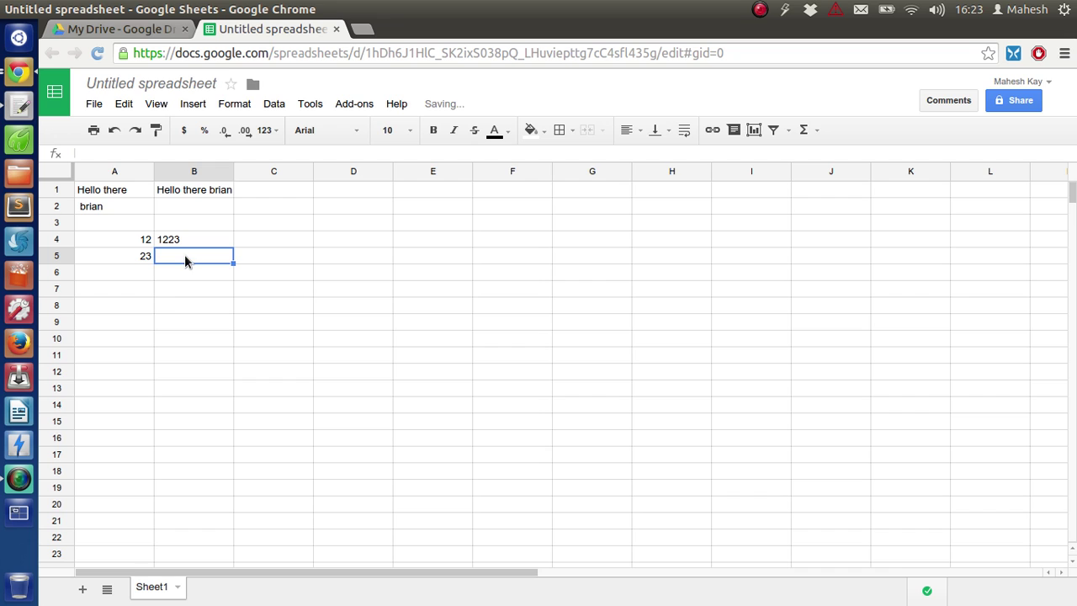
key(Return)
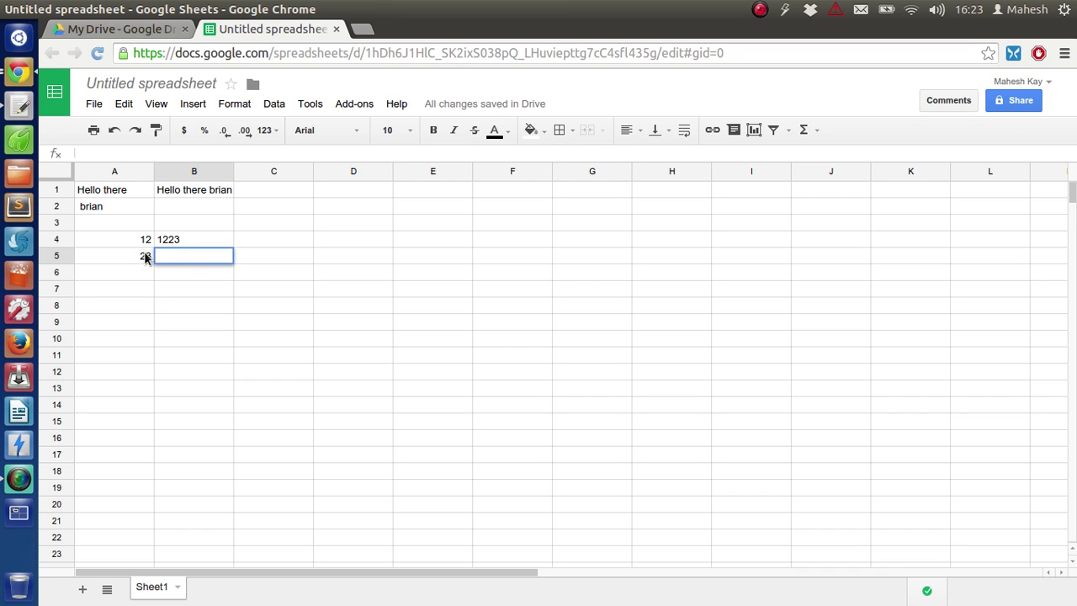
click(144, 258)
click(179, 252)
double_click(122, 275)
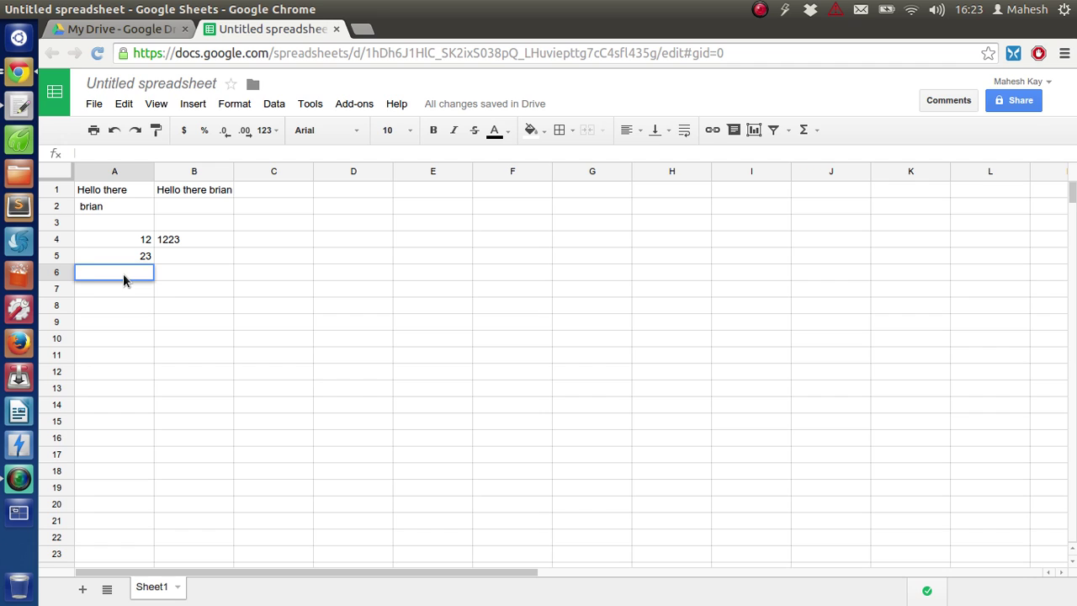
text(45)
click(166, 273)
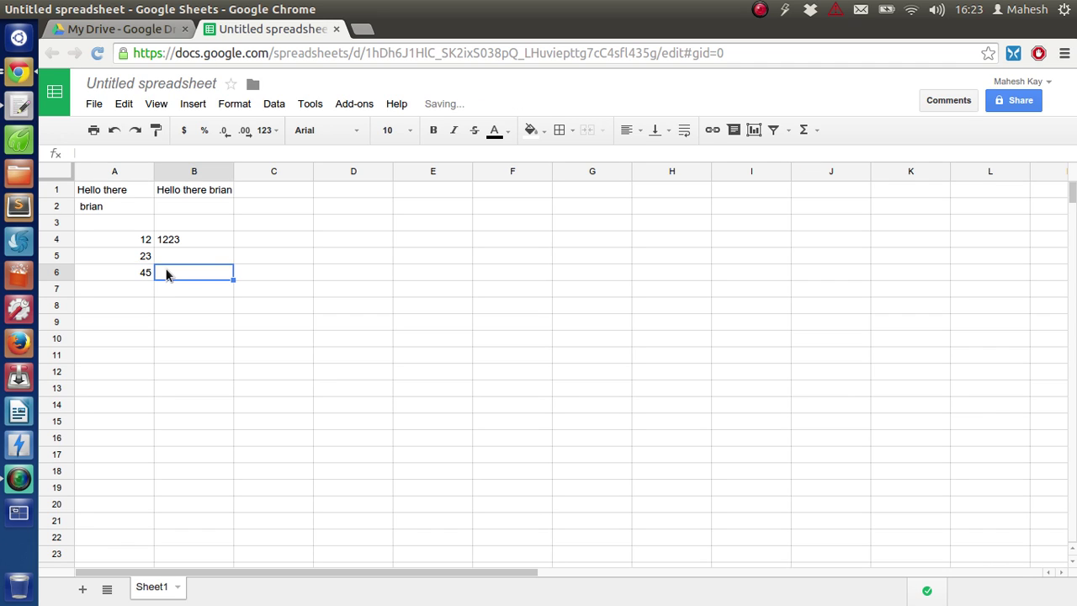
Put =CONCATENATE(A4,A6) in B6 so it displays 1245
double_click(182, 270)
text(=)
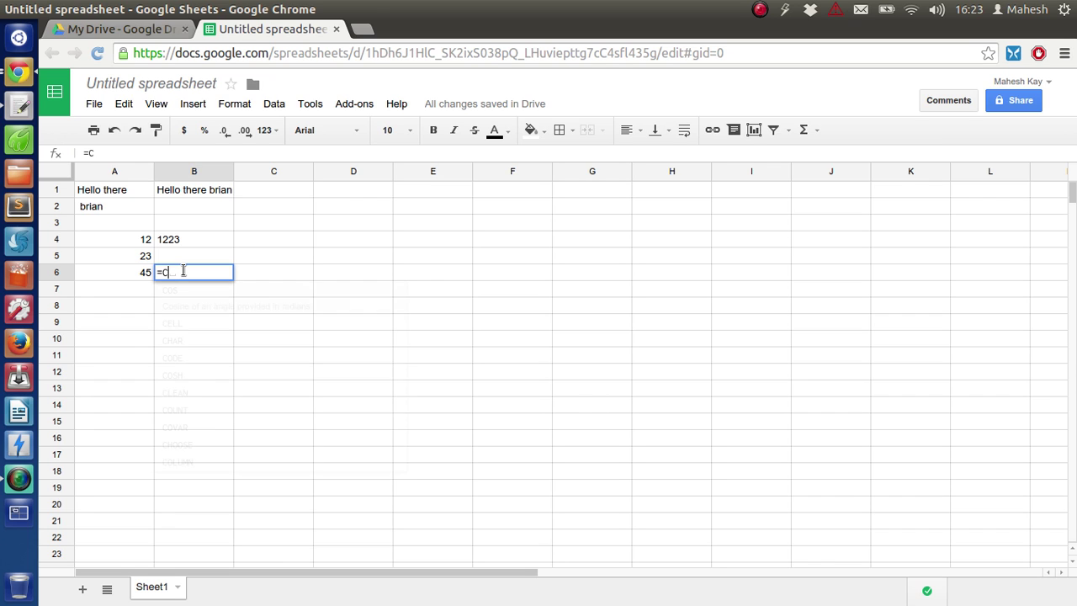
text(CON)
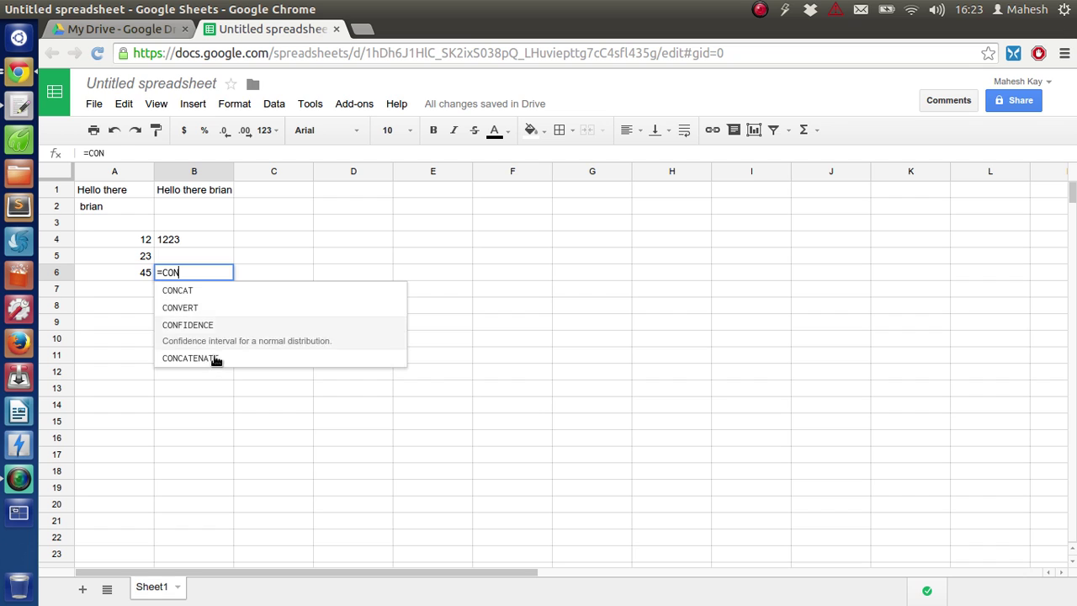
click(216, 358)
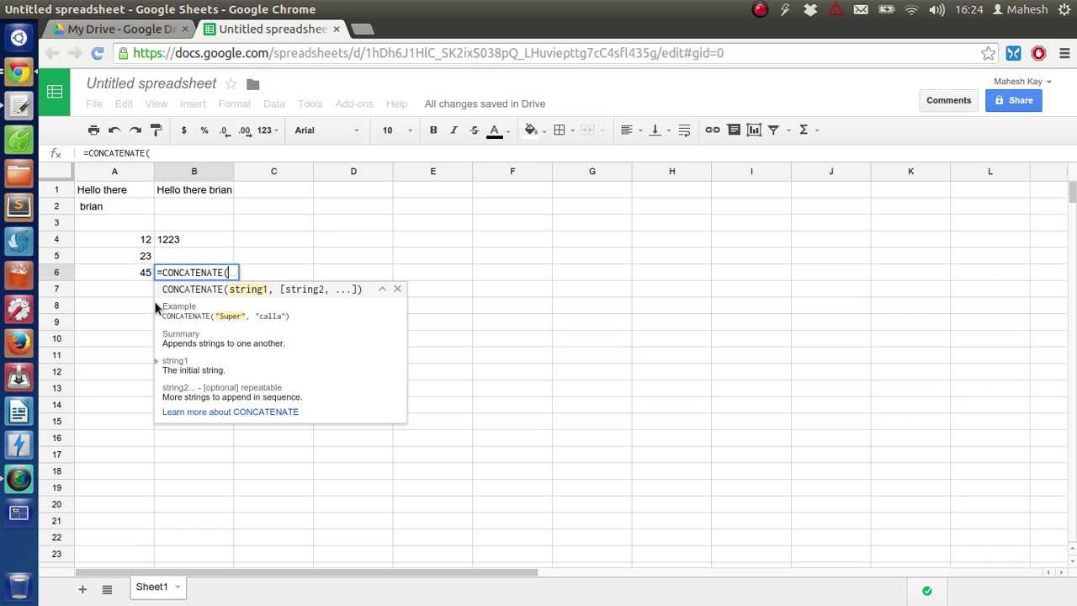
text(A)
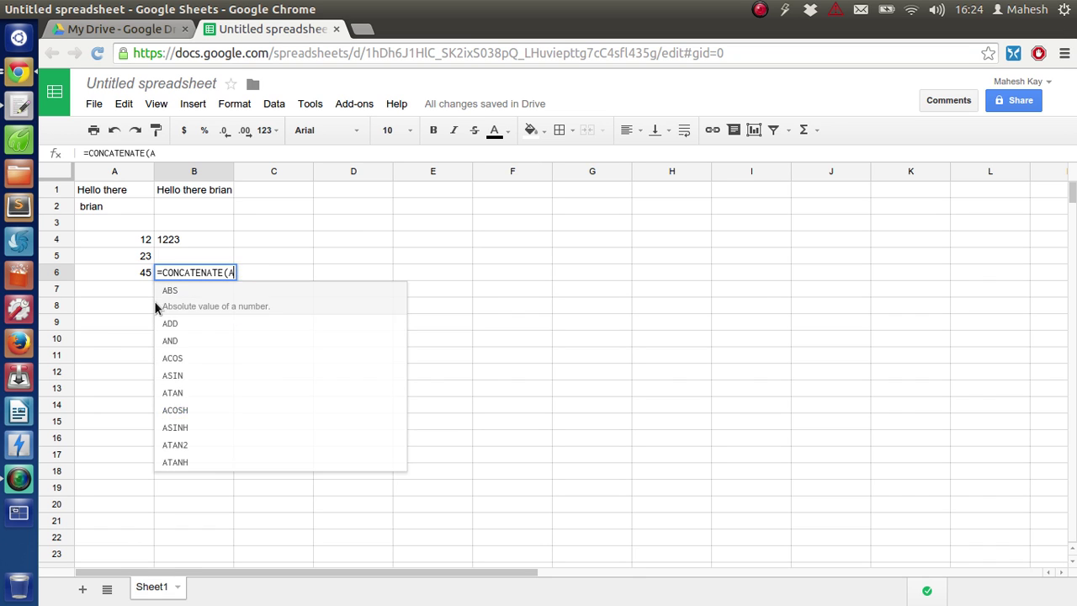
text(4,A)
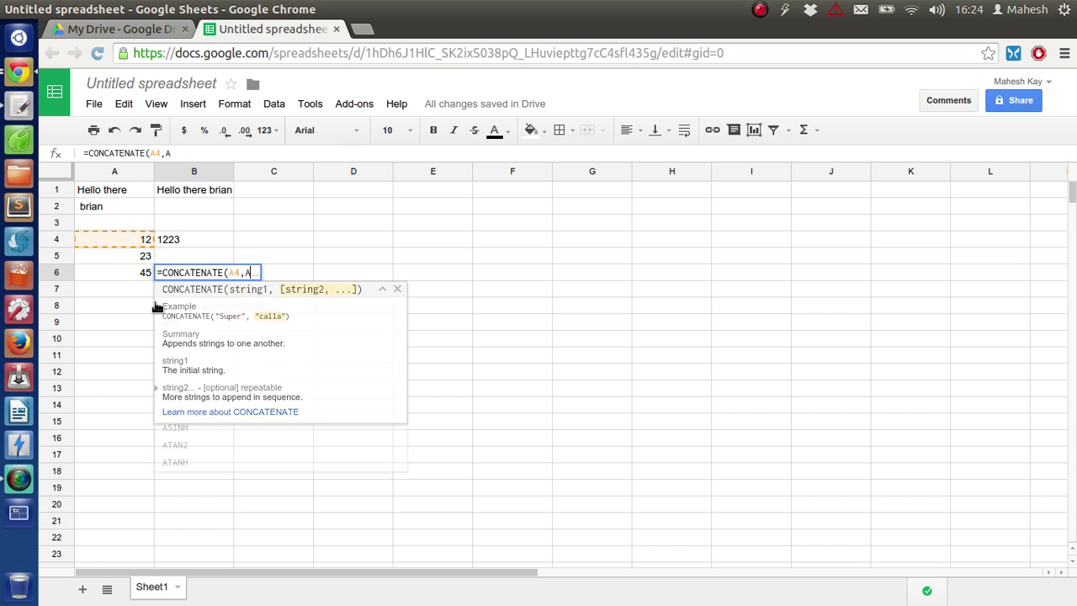
text(6))
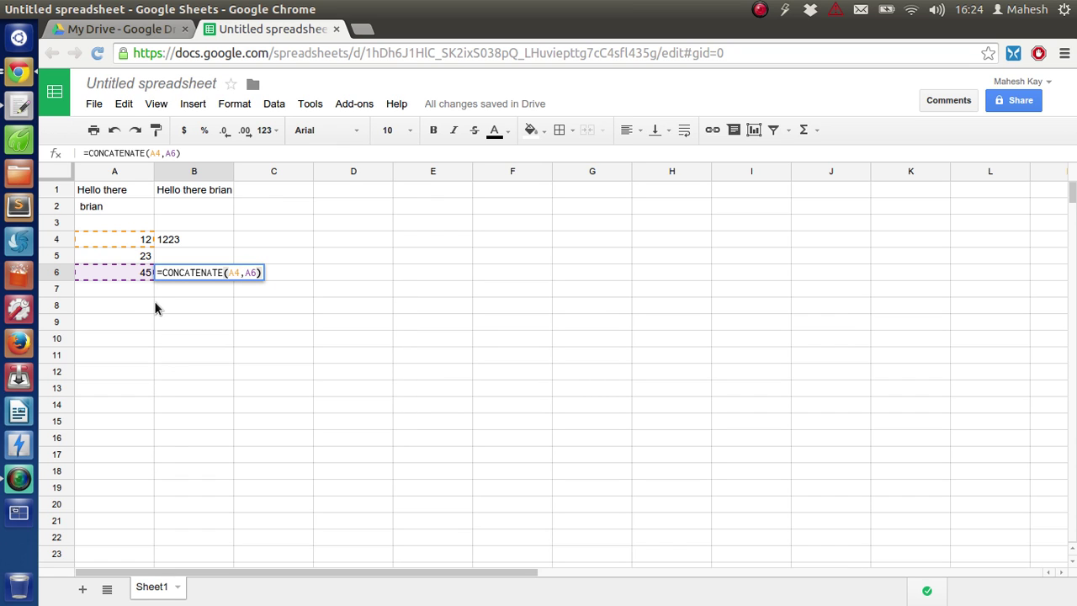
key(Return)
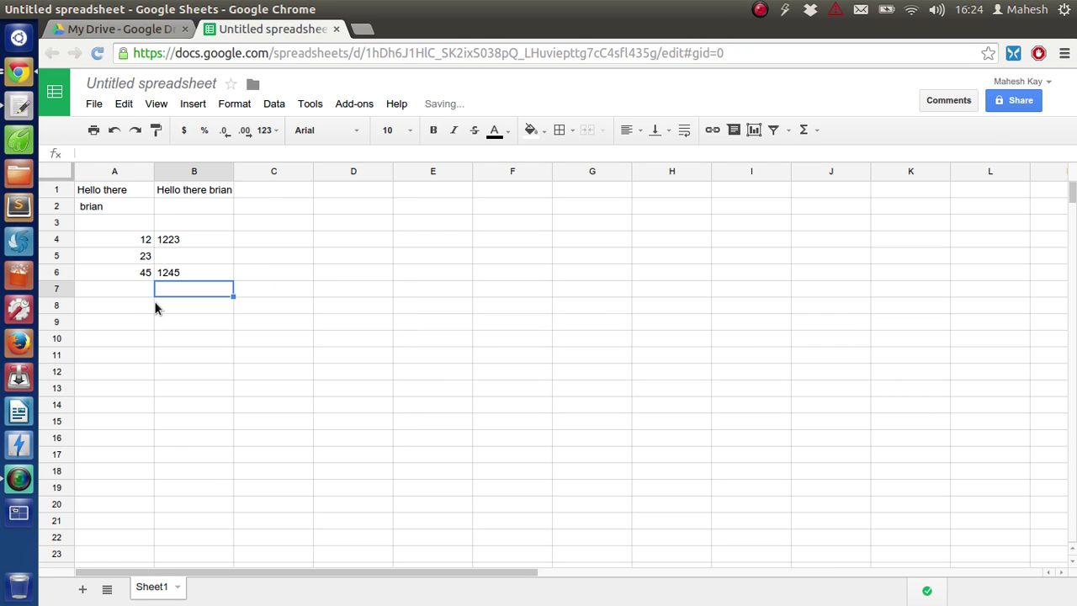